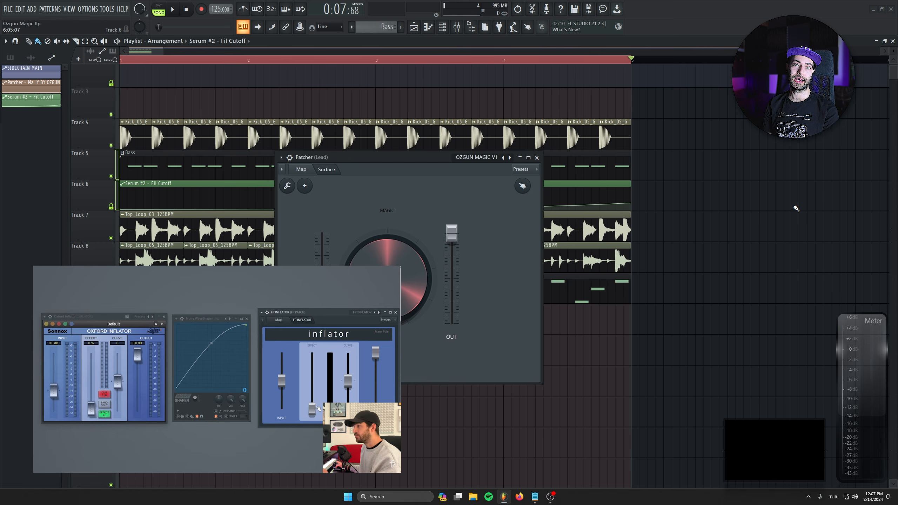
Step: Try Oxford Inflator Native on the Lead mixer track with its Effect raised to 100%, and delete it from its slot
key("F9")
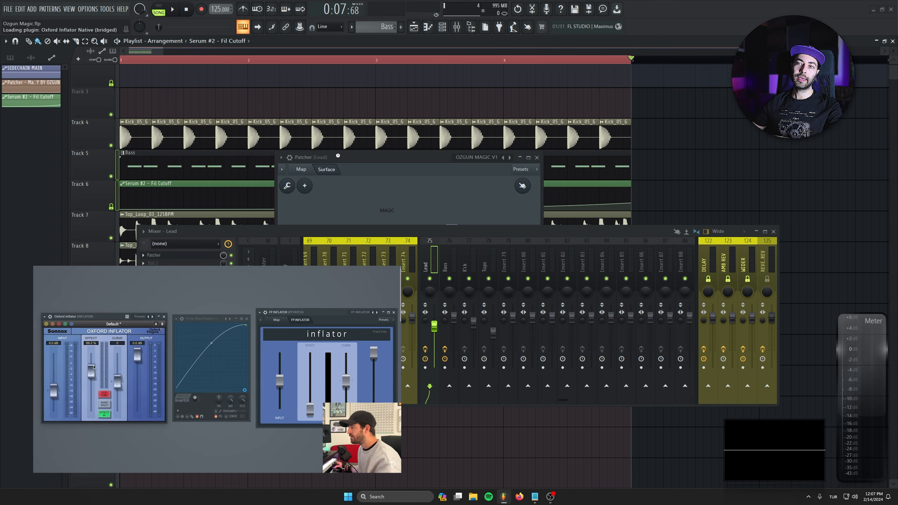
left_click_drag(90, 54, 281, 139)
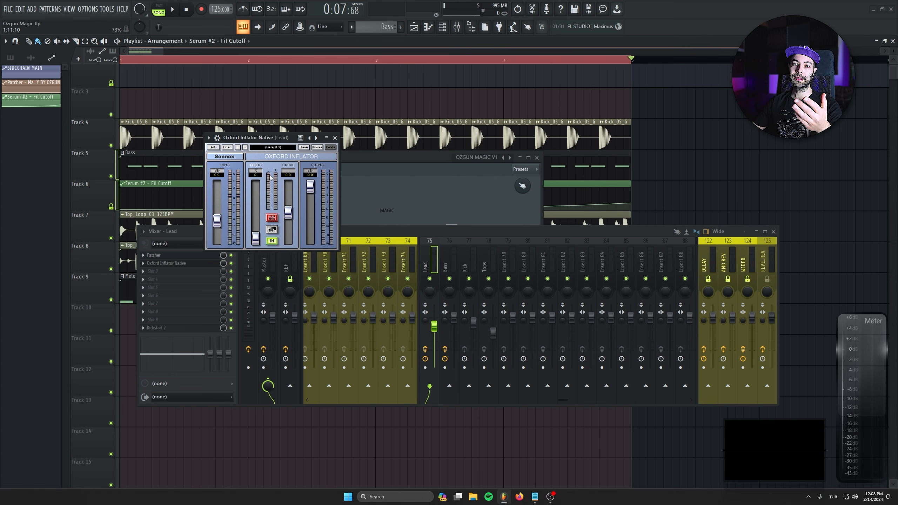
left_click_drag(255, 238, 263, 214)
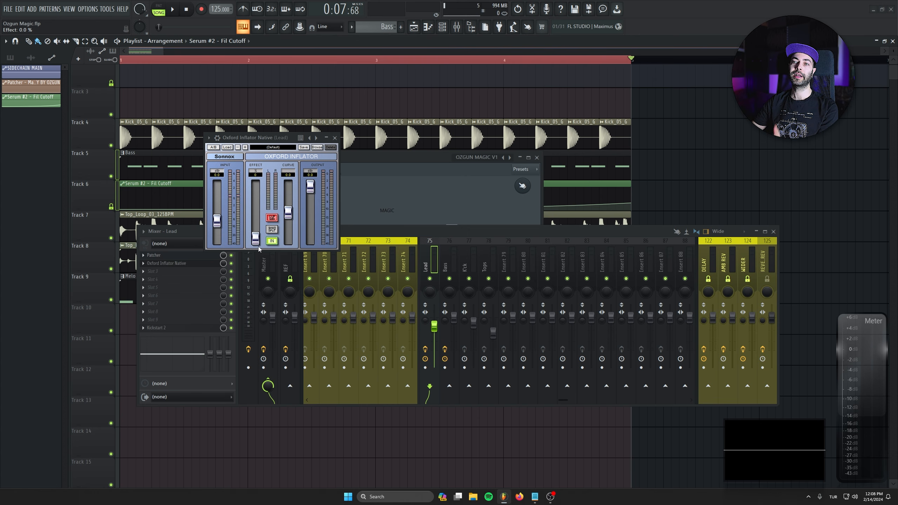
mouse_move(262, 146)
left_mouse_down()
mouse_move(254, 149)
mouse_move(262, 157)
left_mouse_up()
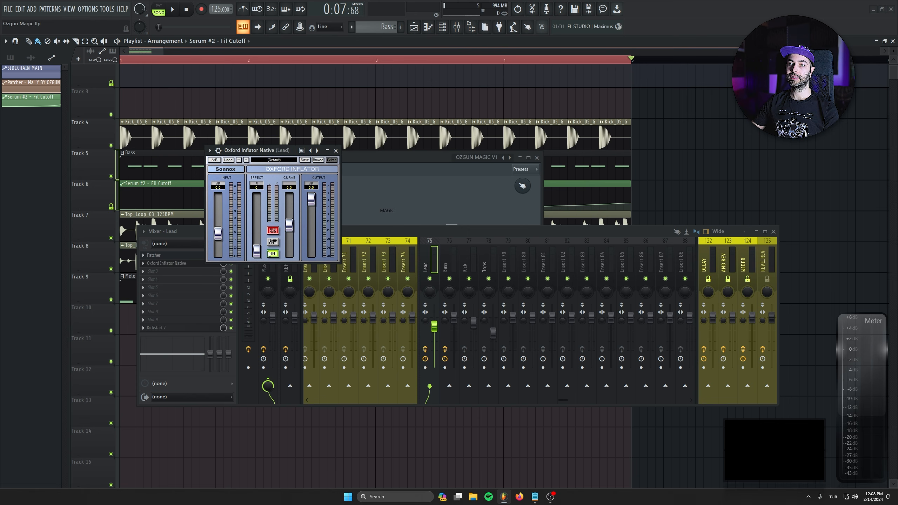
left_click_drag(257, 251, 258, 196)
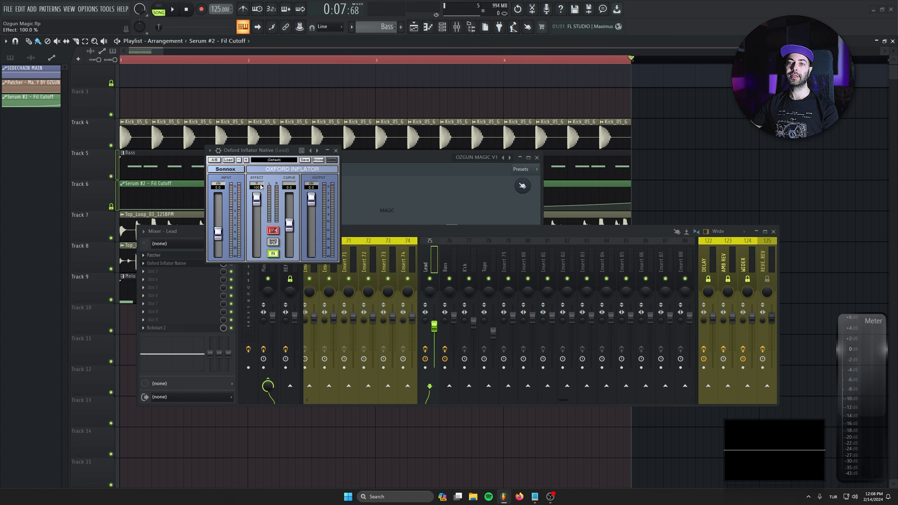
left_click(145, 265)
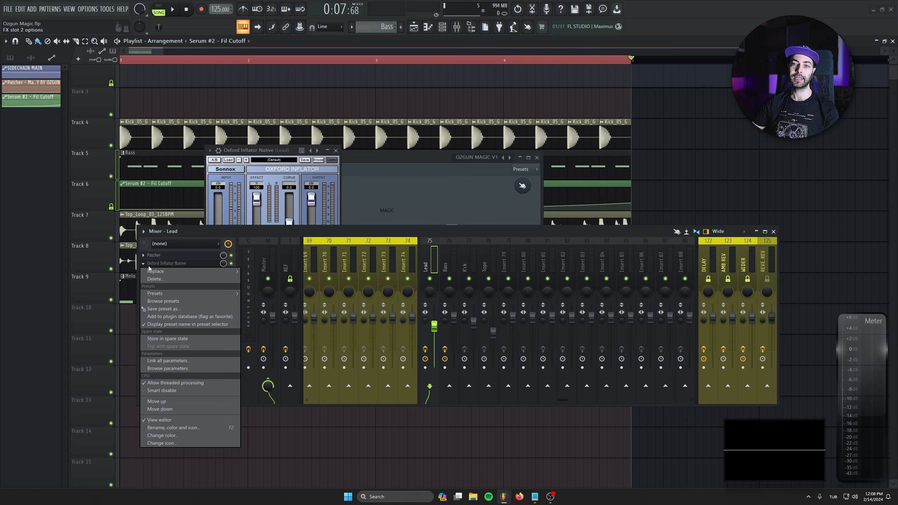
left_click(163, 281)
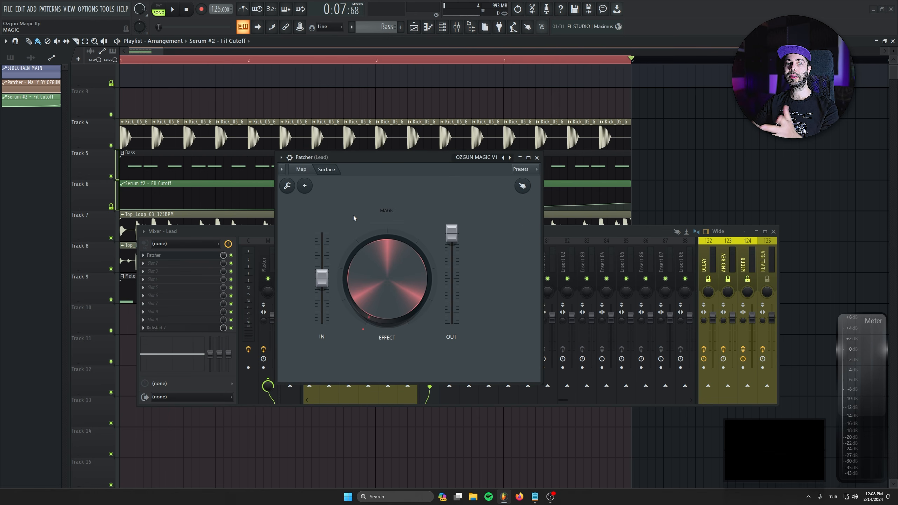
Step: Play the arrangement and compare the mix with the Lead mixer track muted and unmuted
left_click_drag(376, 272, 375, 270)
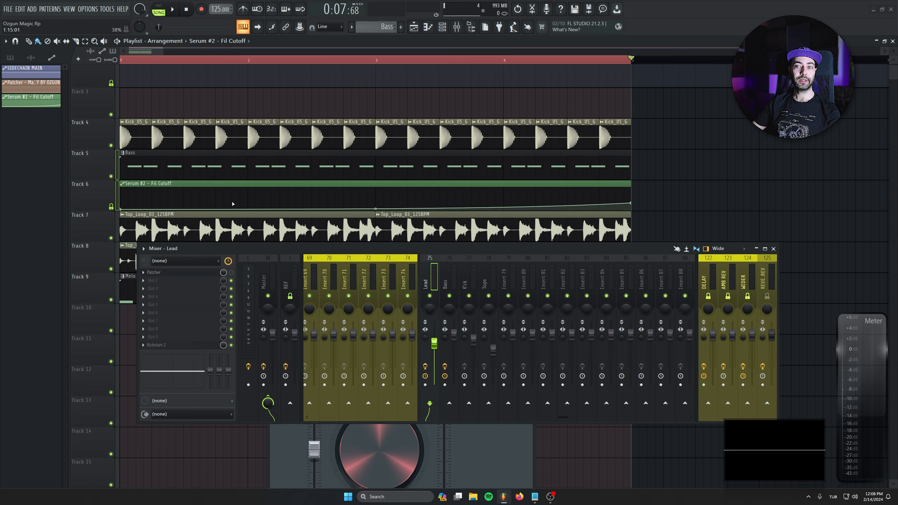
scroll(233, 207, "down", 2)
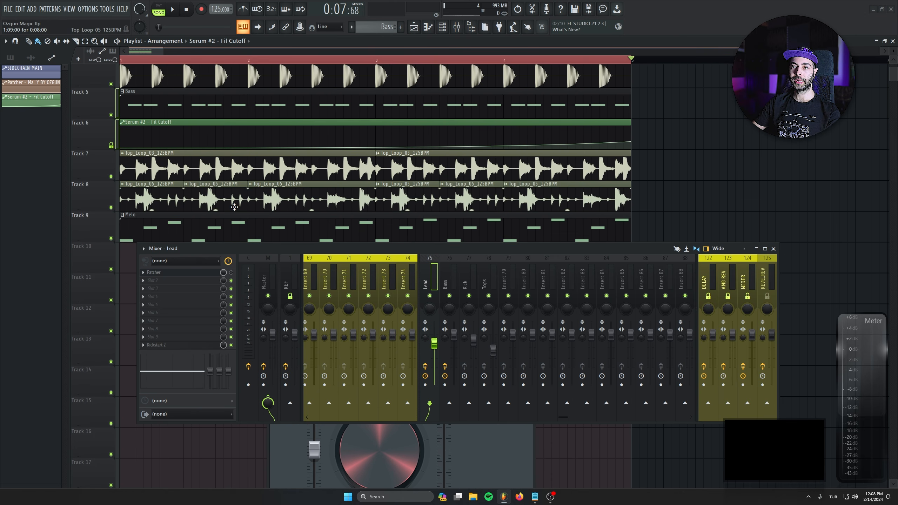
key("space")
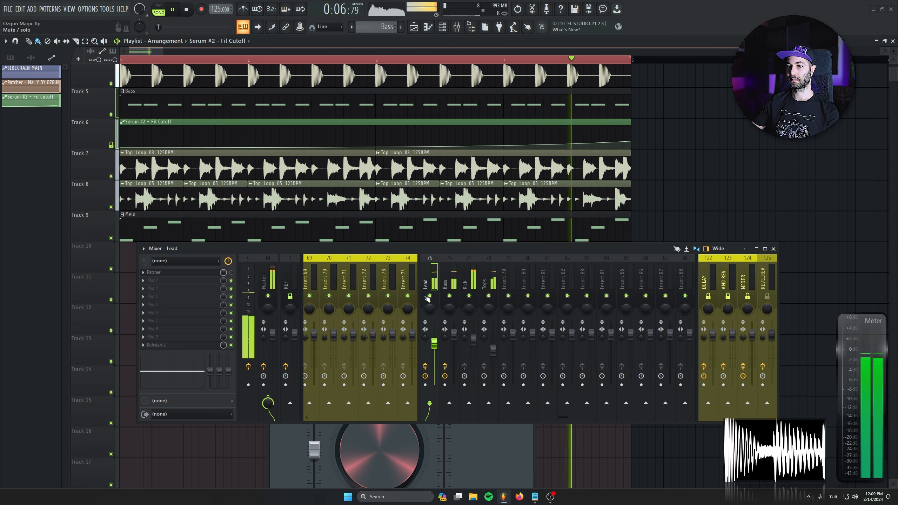
left_click(427, 298)
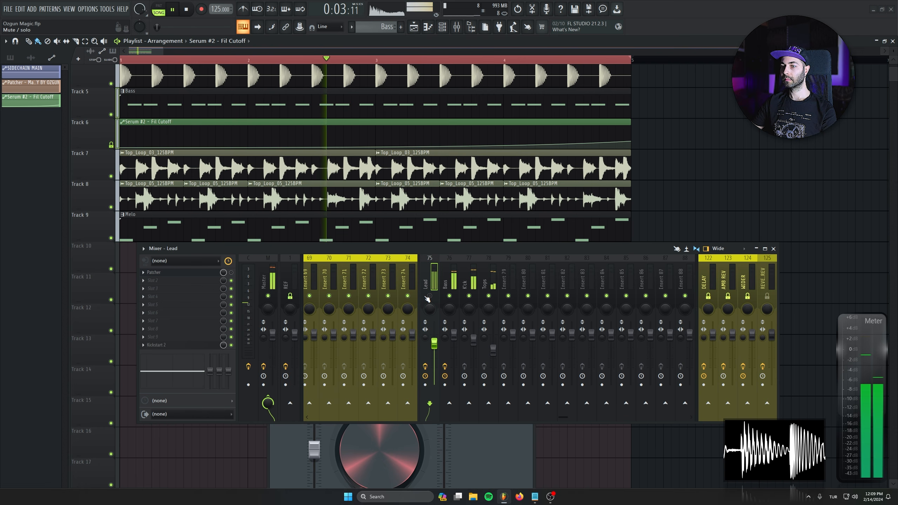
left_click(427, 298)
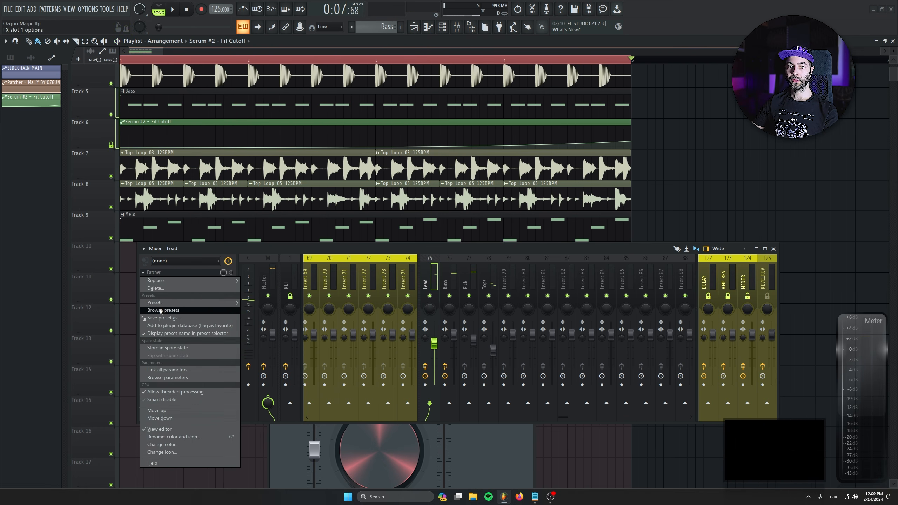
Step: Copy the Lead track's Patcher effect to the Bass, Kick and Tops mixer tracks and close the copies' plugin windows
left_click_drag(164, 317, 451, 274)
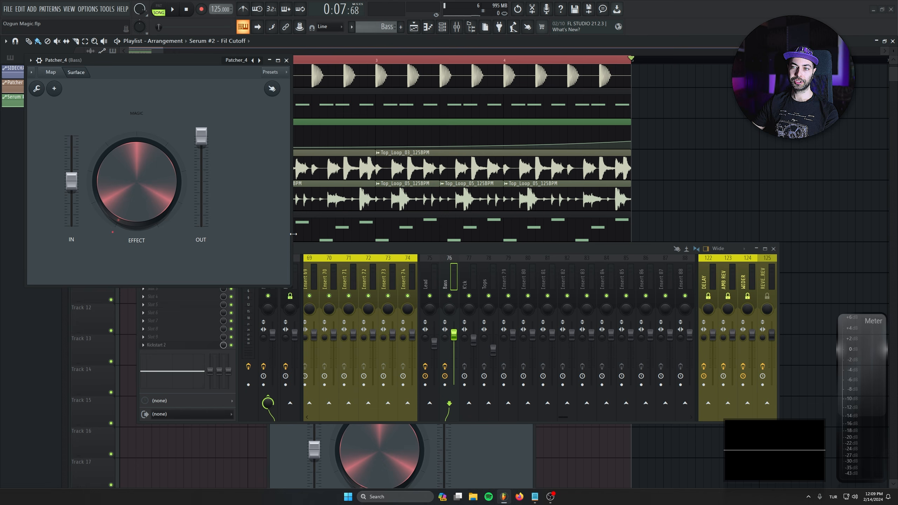
left_click_drag(303, 249, 406, 275)
left_click(255, 294)
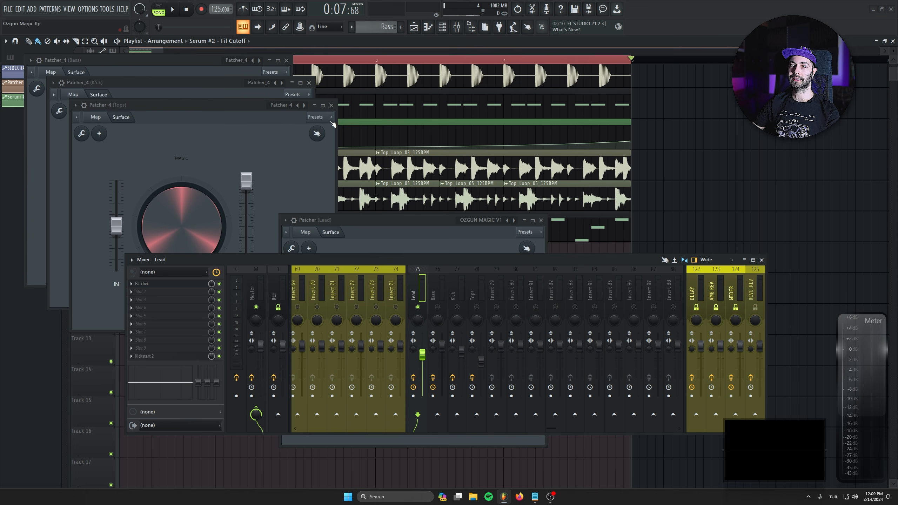
left_click(332, 105)
left_click(309, 83)
left_click(287, 60)
Step: Bring the Lead Patcher into view and, during playback, compare its Effect knob at minimum and maximum, leaving it at maximum
left_click_drag(372, 220, 524, 210)
left_click_drag(399, 260, 386, 262)
left_click(482, 224)
key("space")
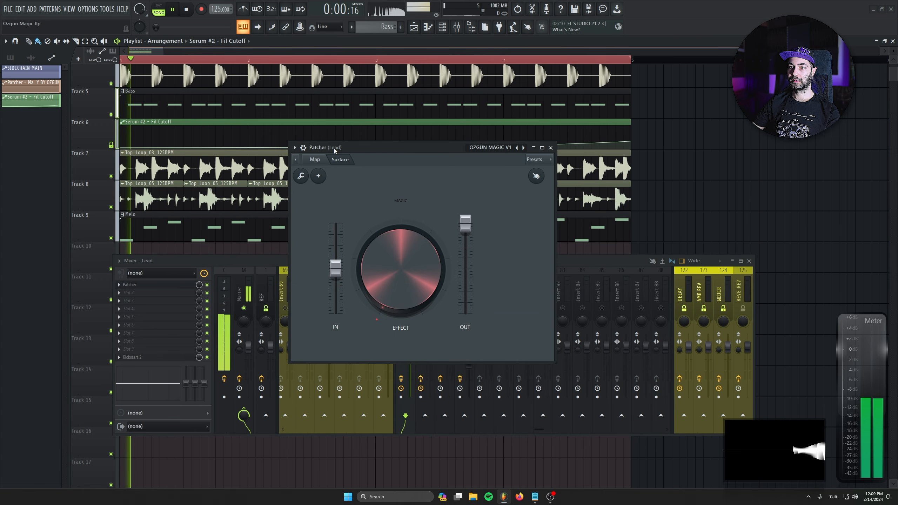
left_click_drag(401, 269, 400, 191)
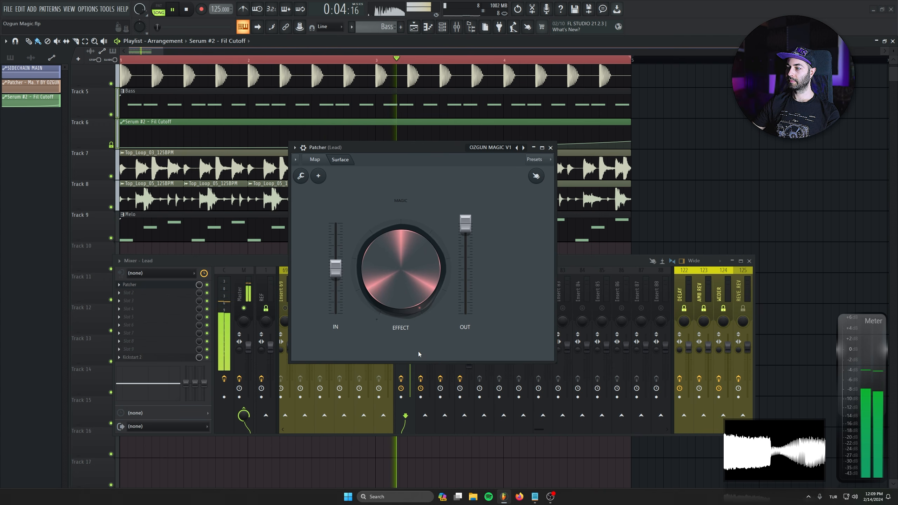
left_click_drag(396, 260, 396, 338)
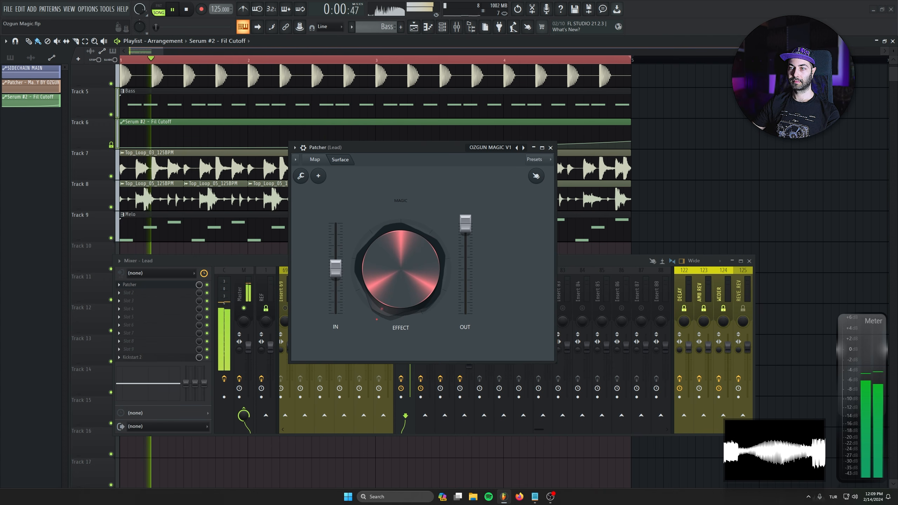
left_click_drag(400, 268, 401, 192)
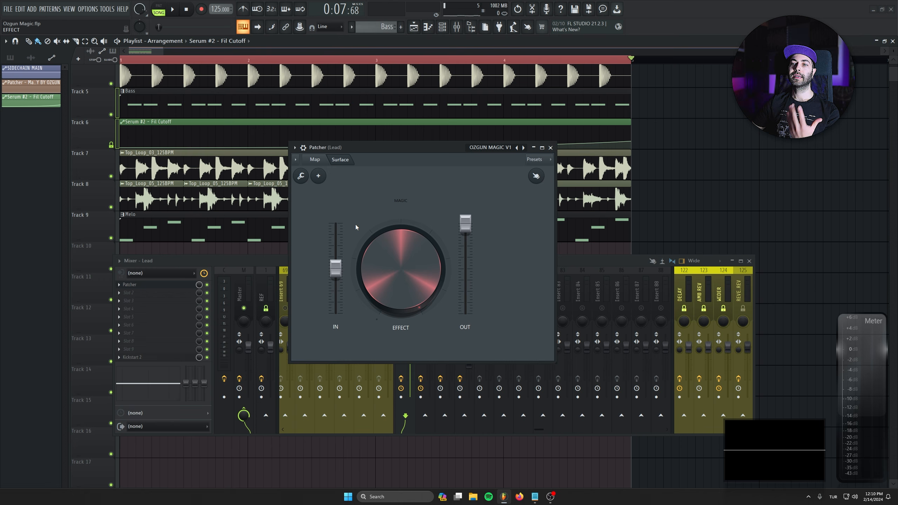
Step: Audition the Lead Patcher's level sliders during playback and set IN slightly above its midpoint
mouse_move(395, 266)
left_mouse_down()
mouse_move(396, 278)
mouse_move(395, 265)
left_mouse_up()
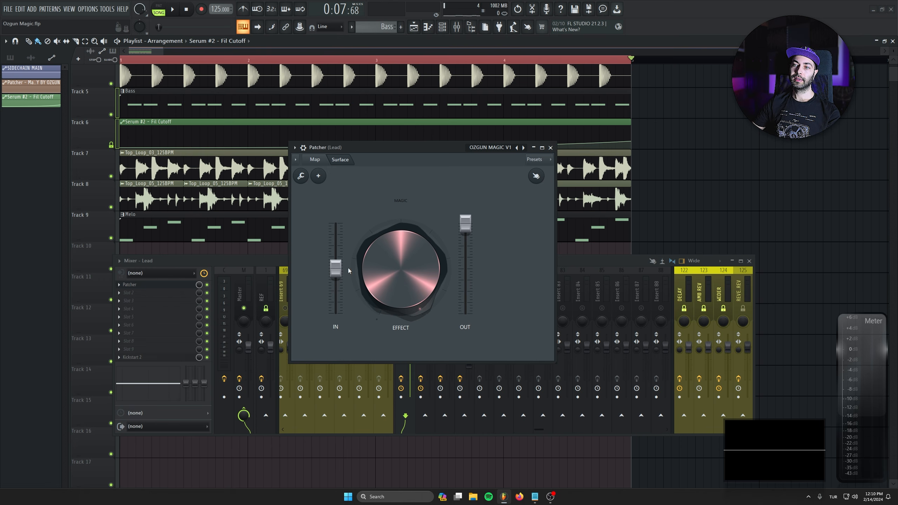
left_click_drag(337, 268, 336, 298)
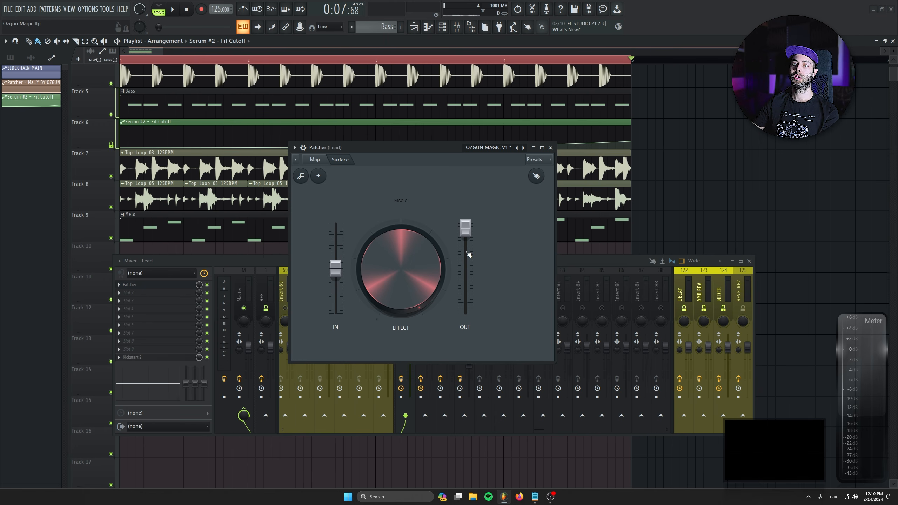
key("space")
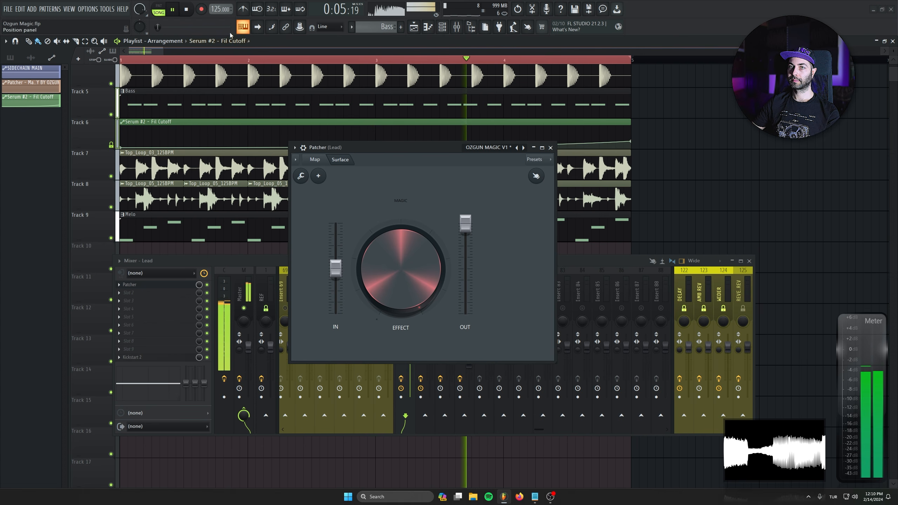
key("space")
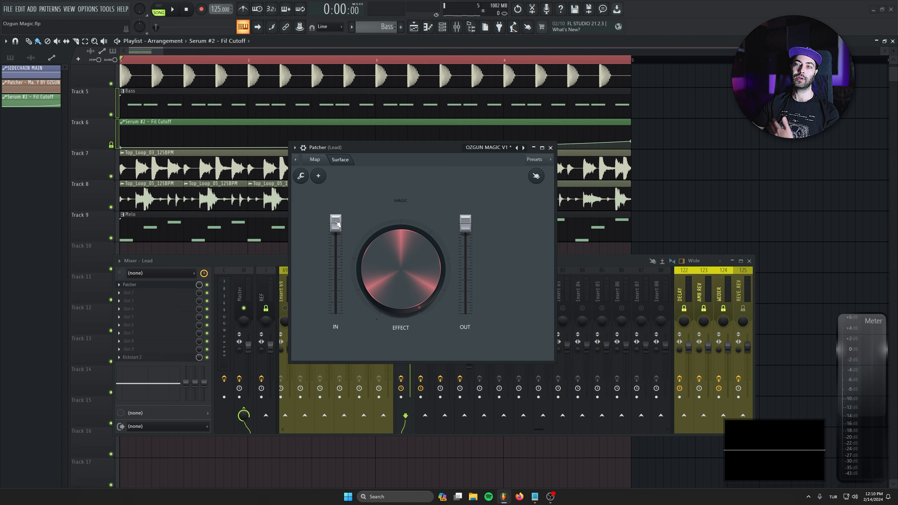
left_click_drag(337, 223, 336, 263)
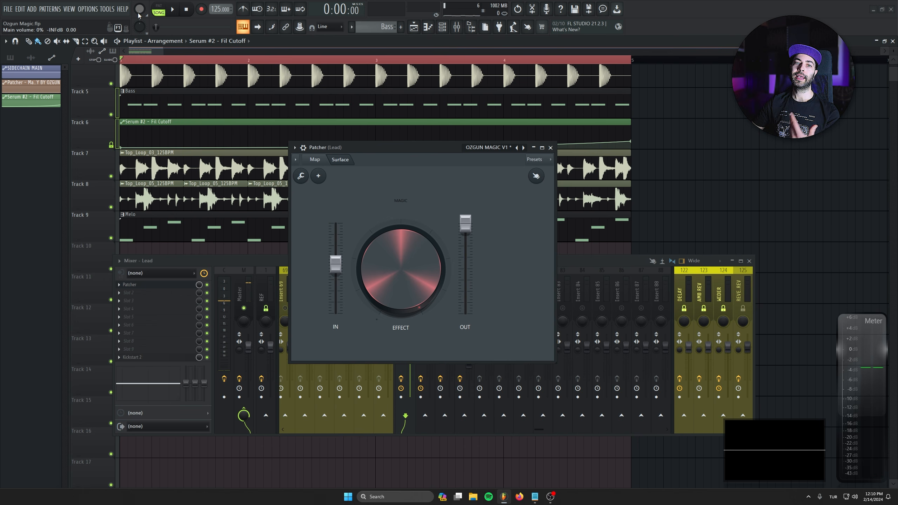
key("space")
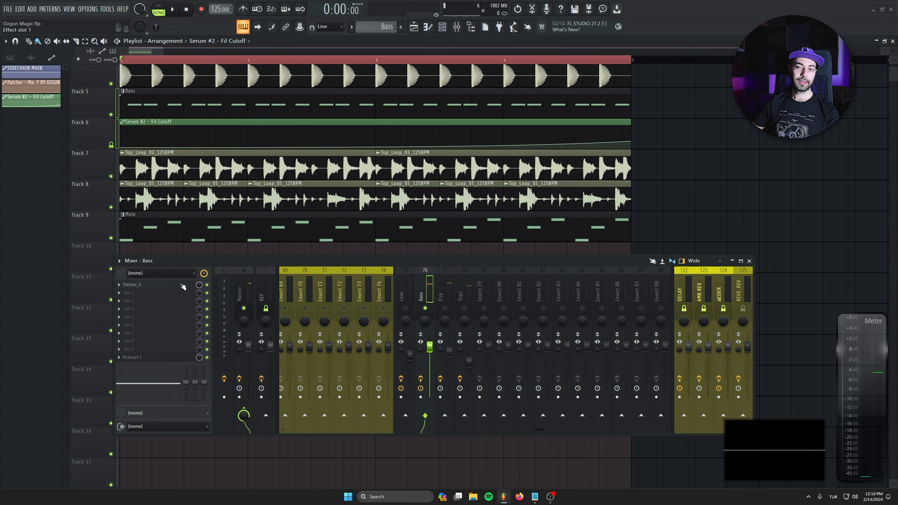
Step: Open the Bass track's Patcher and, during playback, compare its Effect knob at minimum and maximum, leaving it at maximum
left_click(180, 285)
key("space")
left_click_drag(187, 58, 390, 157)
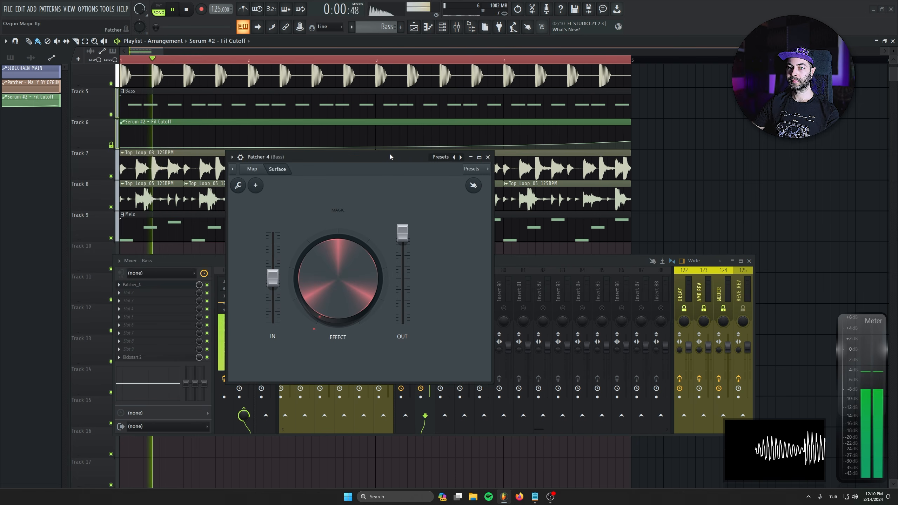
left_click_drag(349, 308, 349, 228)
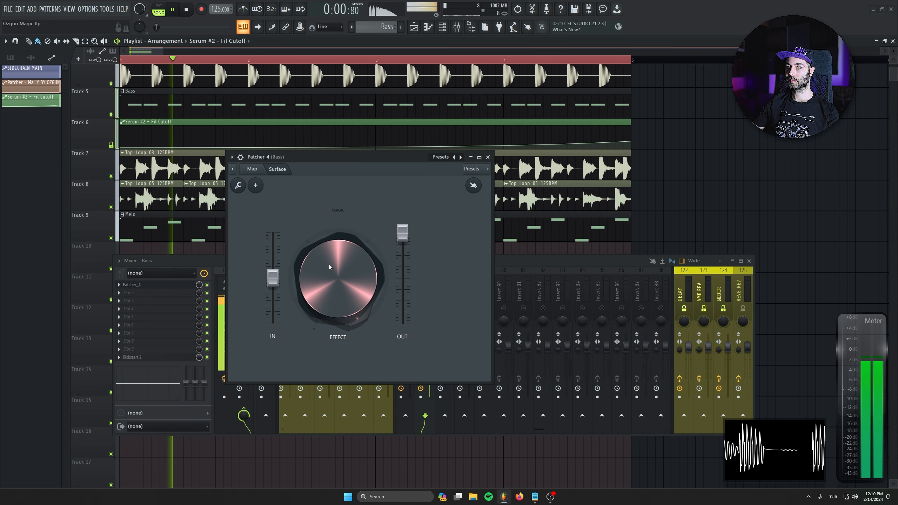
left_click_drag(328, 264, 328, 344)
left_click_drag(331, 301, 331, 227)
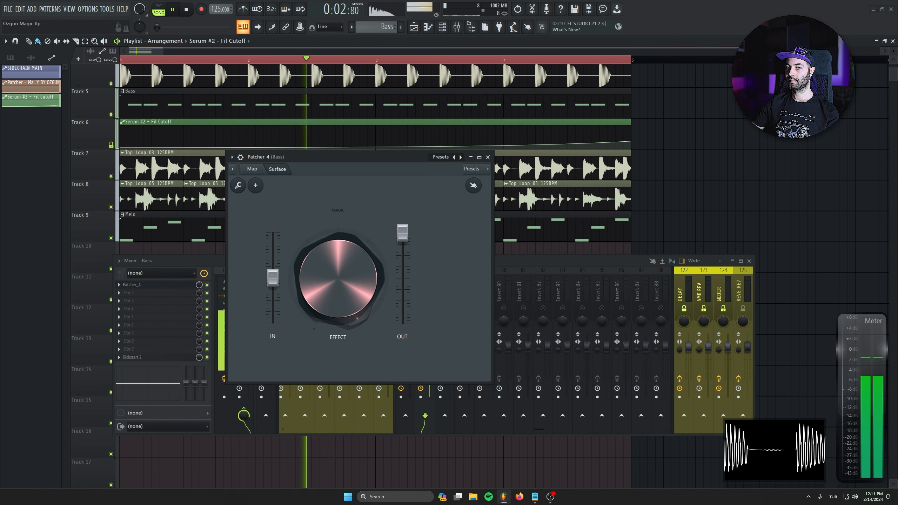
Step: Raise the Bass Patcher's IN slider slightly above its midpoint, close the plugin and stop playback
mouse_move(273, 279)
left_mouse_down()
mouse_move(273, 240)
mouse_move(273, 273)
left_mouse_up()
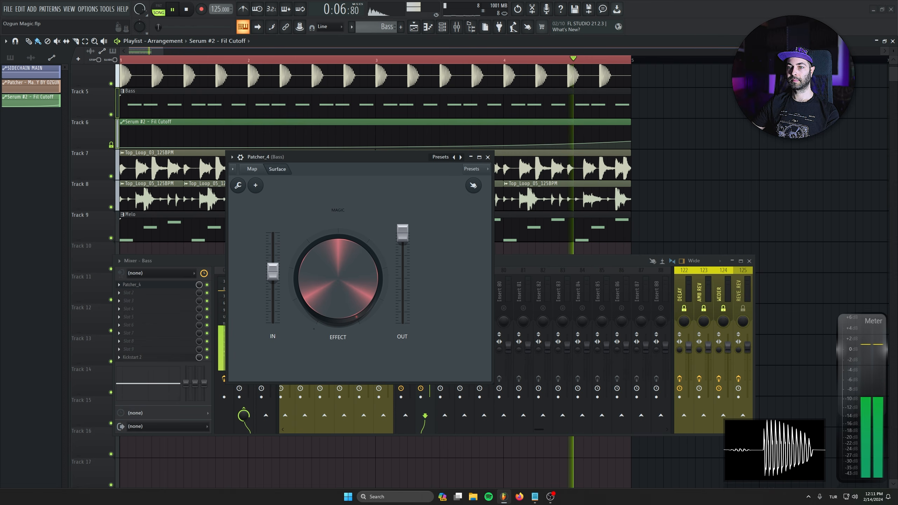
left_click(488, 157)
key("space")
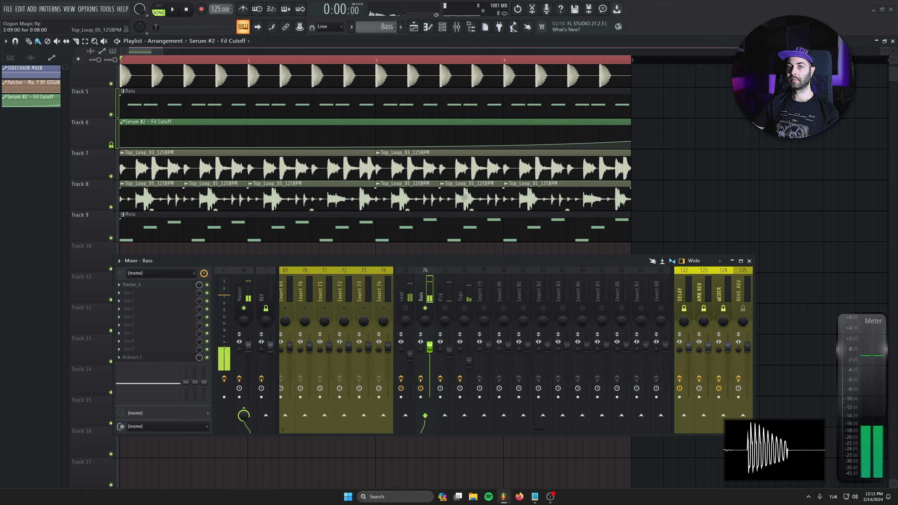
Step: Raise the Kick track's Patcher Effect to maximum during playback, set its IN slider to the midpoint, and close the plugin
left_click(442, 310)
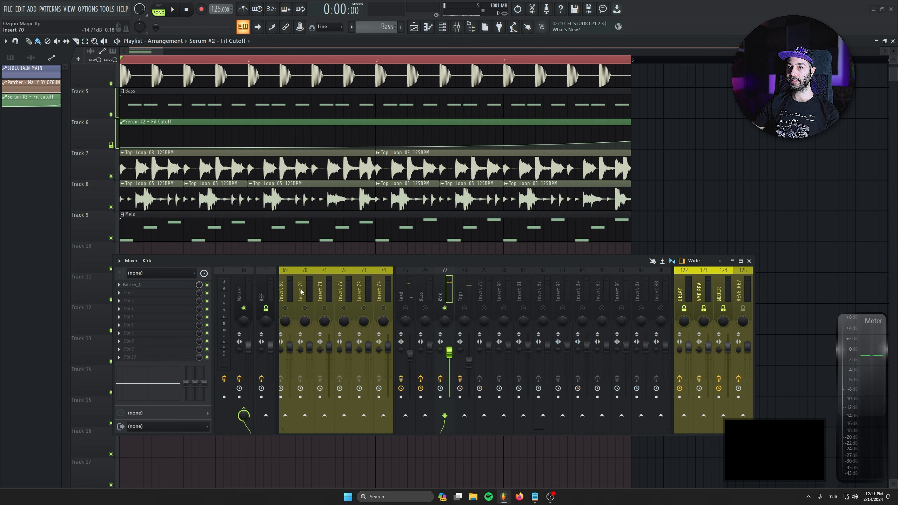
left_click(172, 287)
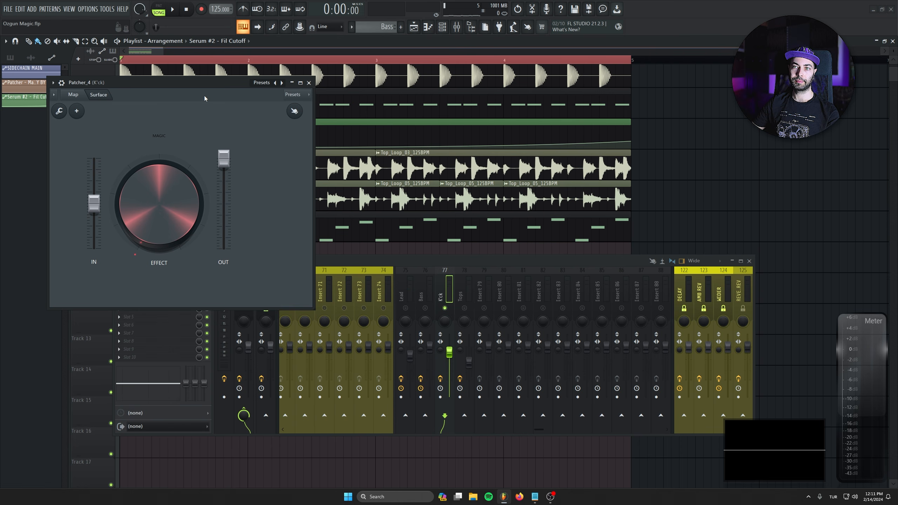
left_click_drag(204, 99, 245, 143)
key("space")
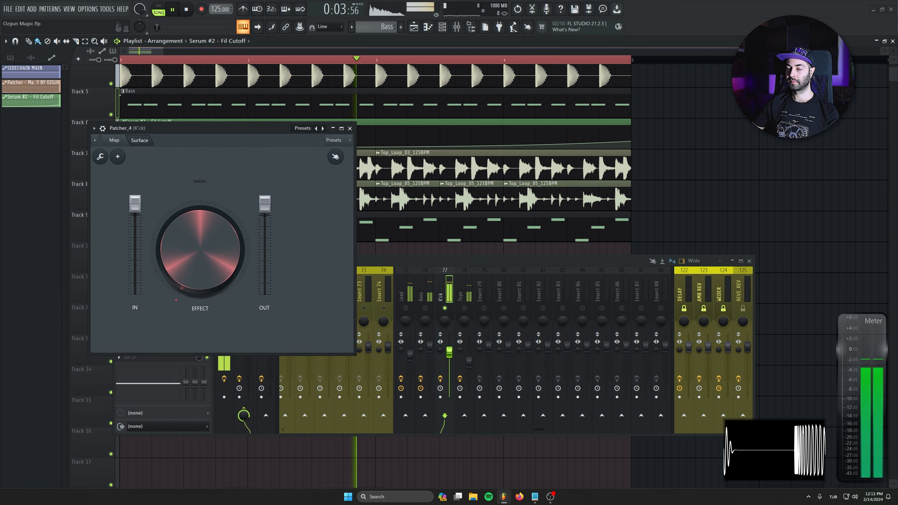
left_click_drag(135, 203, 136, 241)
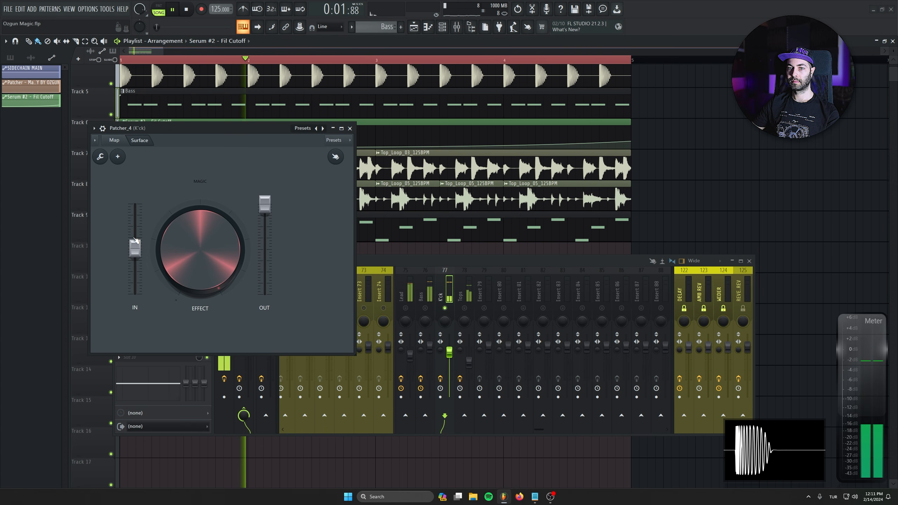
left_click(350, 128)
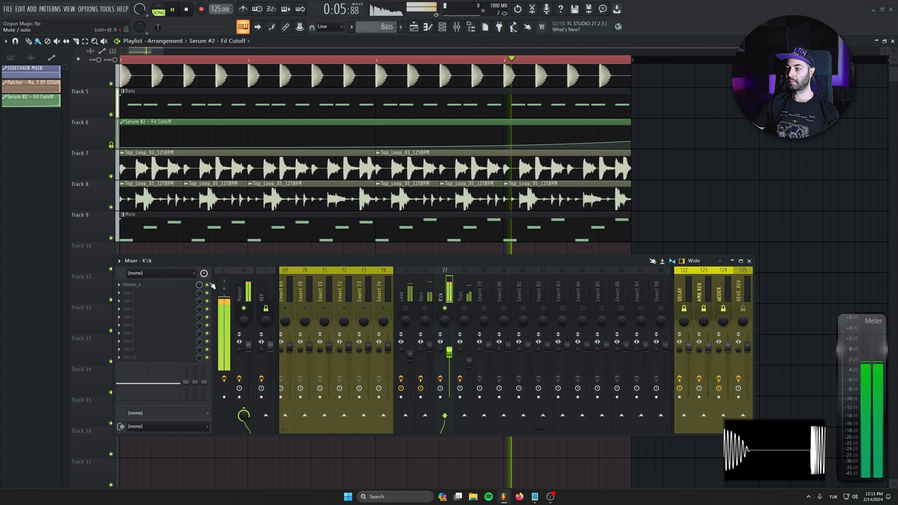
key("space")
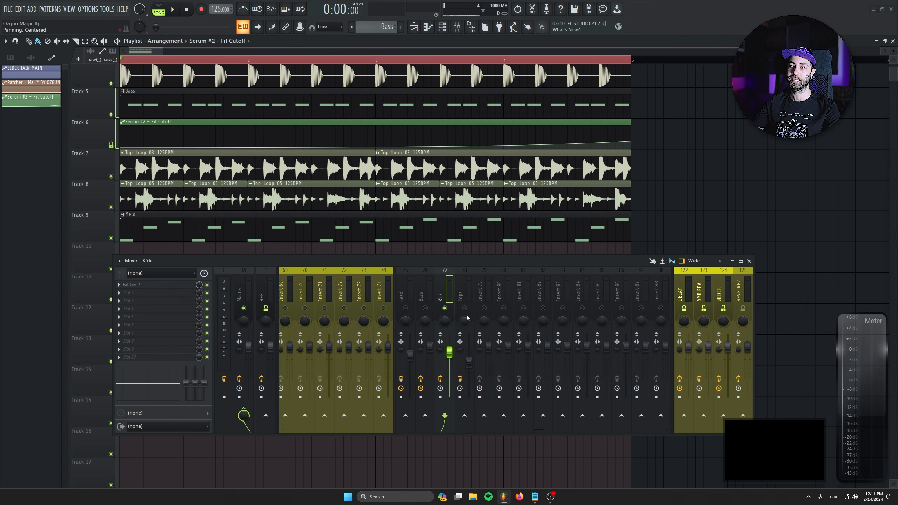
Step: Open the Tops track's Patcher, raise its Effect knob to maximum during playback, and close the plugin
left_click(457, 287)
left_click(132, 285)
left_click_drag(193, 103, 216, 133)
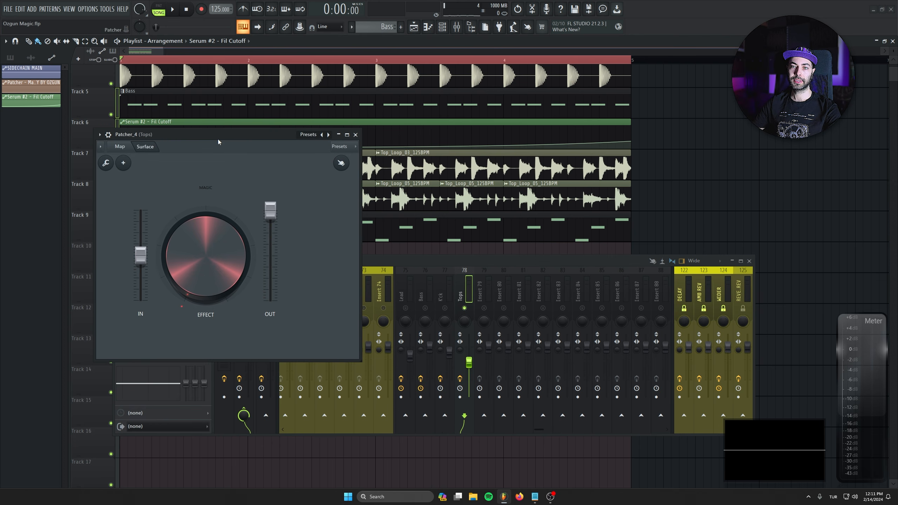
key("space")
left_click_drag(213, 288, 214, 204)
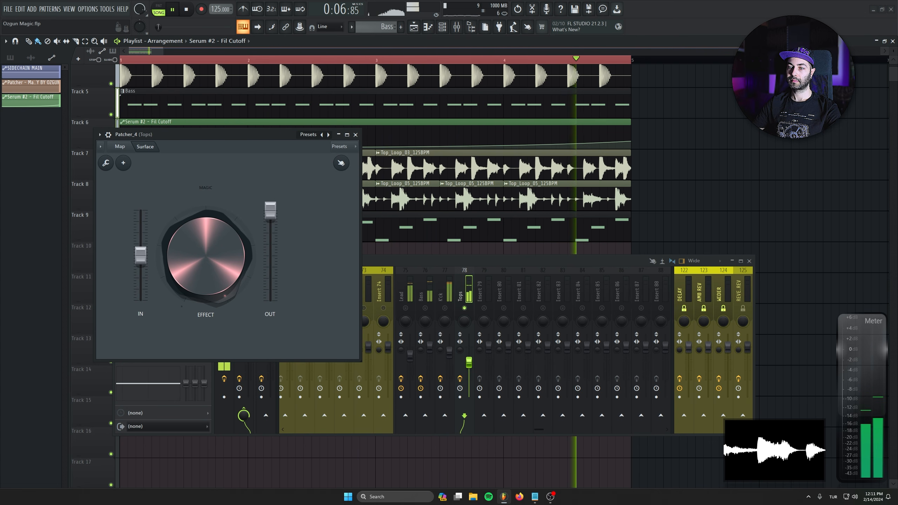
left_click(356, 134)
Step: Unsolo the mixer so all tracks play, and lower the Lead, Bass, Kick and Tops faders together slightly
right_click(444, 308)
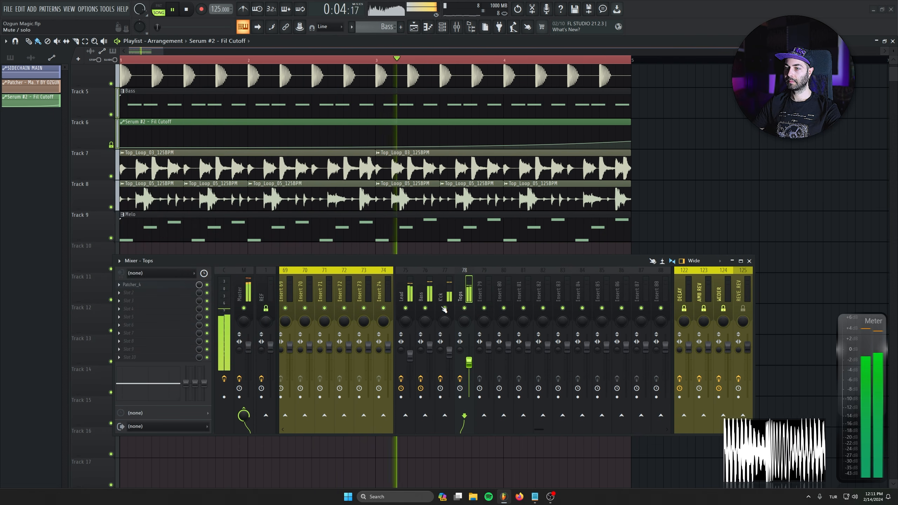
left_click(404, 290, "shift")
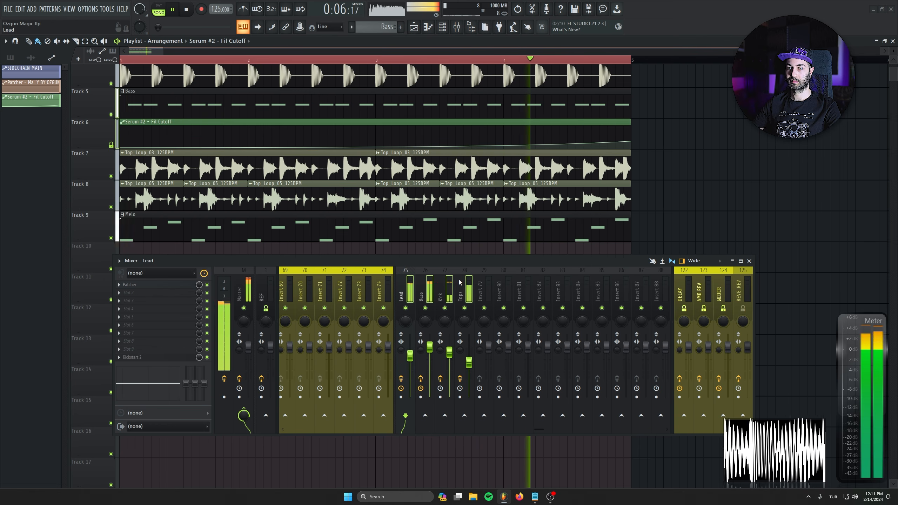
left_click_drag(430, 345, 430, 355)
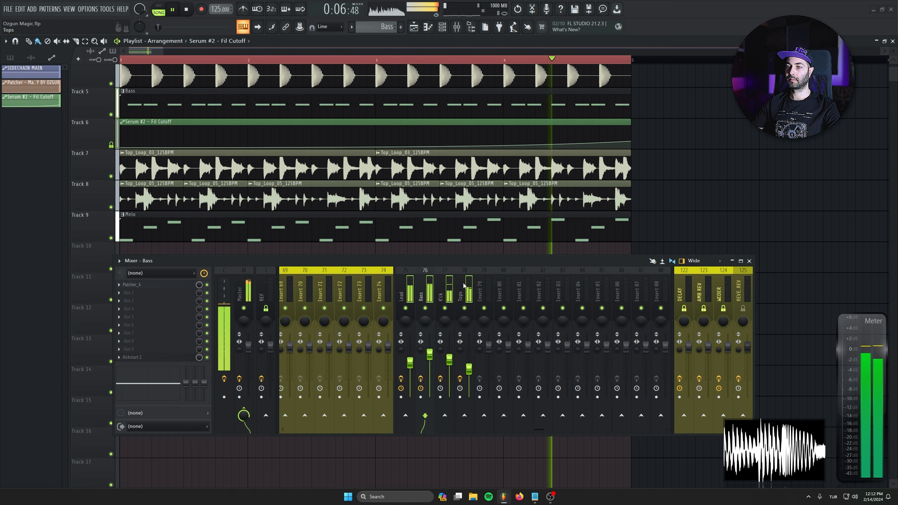
Step: Reopen the Kick track's Patcher, ease Effect slightly below maximum with IN at about three quarters, and close the plugin
left_click(433, 288)
left_click(446, 289)
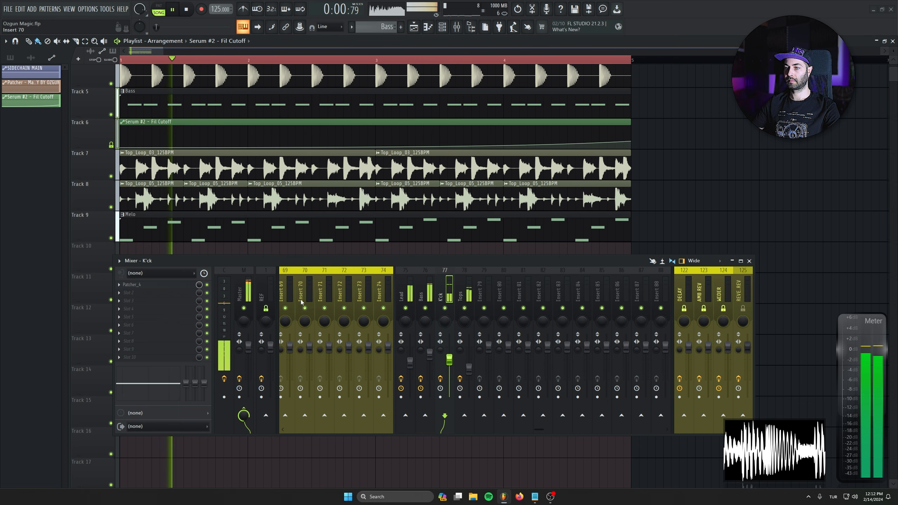
left_click(133, 285)
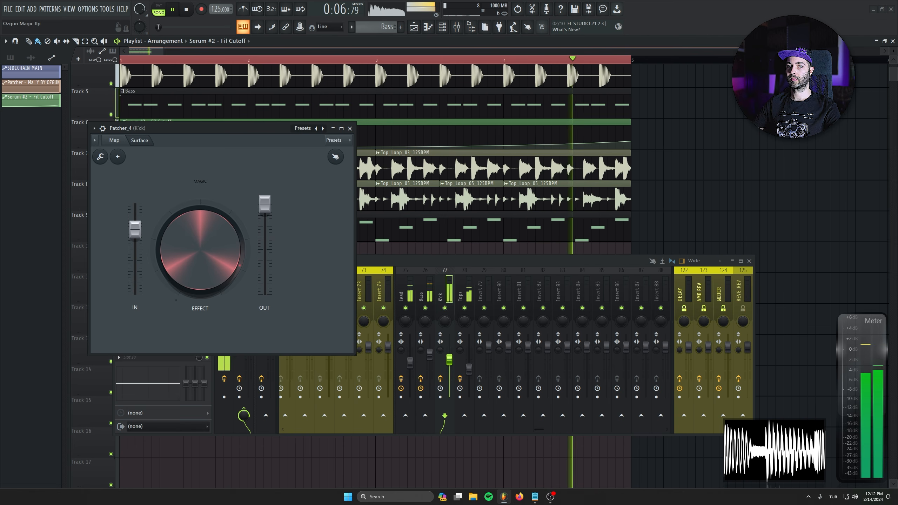
left_click(350, 129)
Step: Review the Patcher settings on the Bass and Lead tracks during playback, close each plugin and stop playback
left_click(425, 290)
left_click(170, 284)
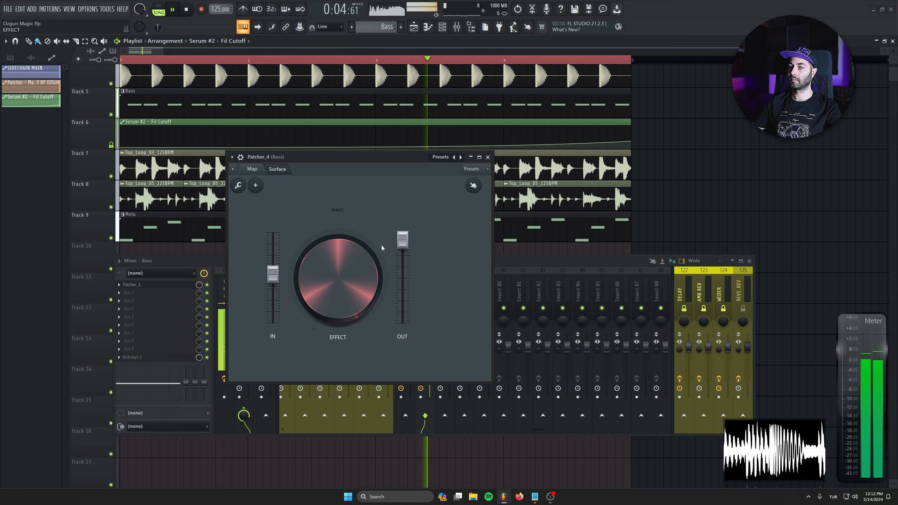
left_click(488, 157)
left_click(403, 294)
left_click(154, 289)
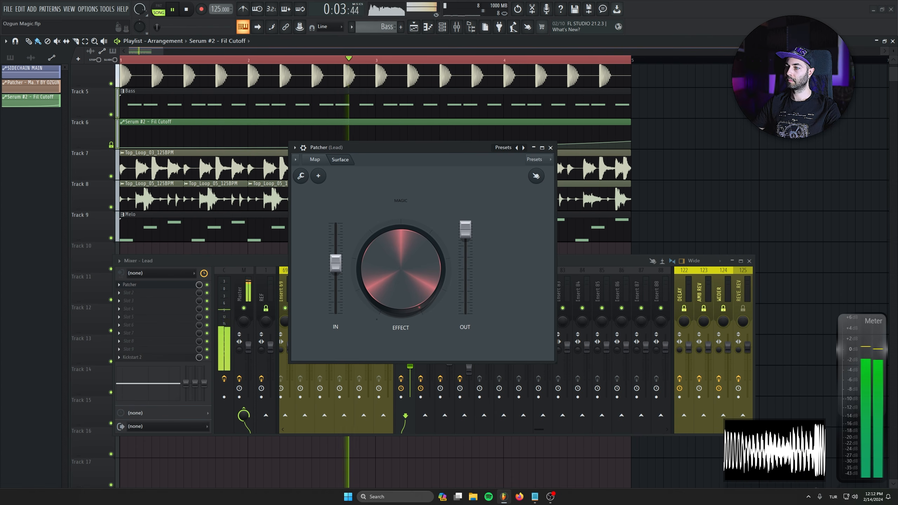
left_click(551, 148)
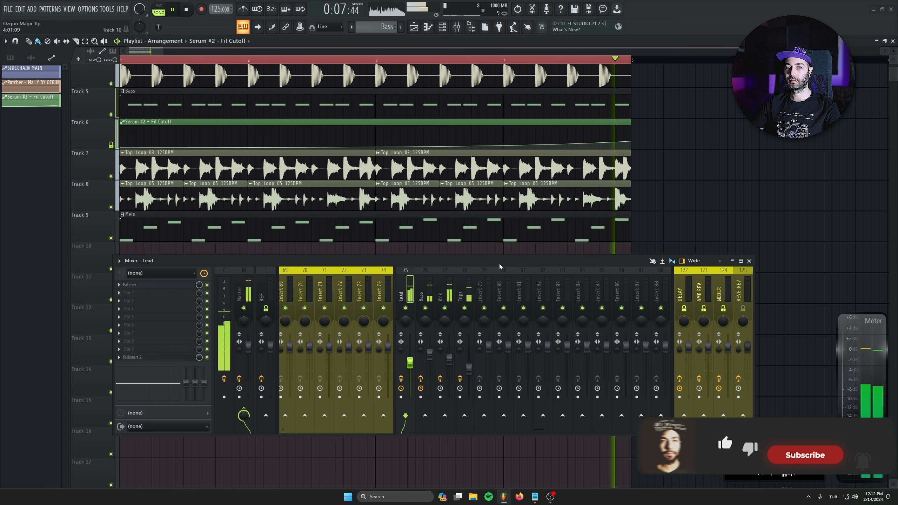
left_click(187, 9)
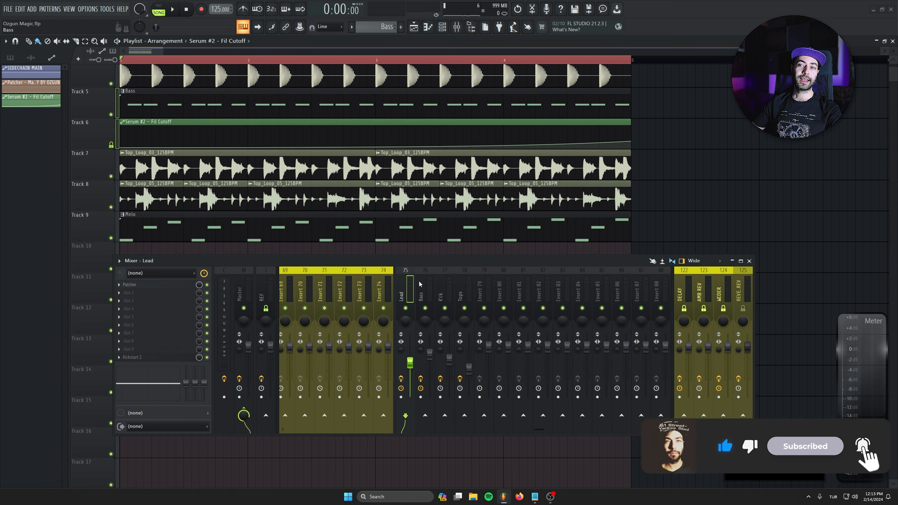